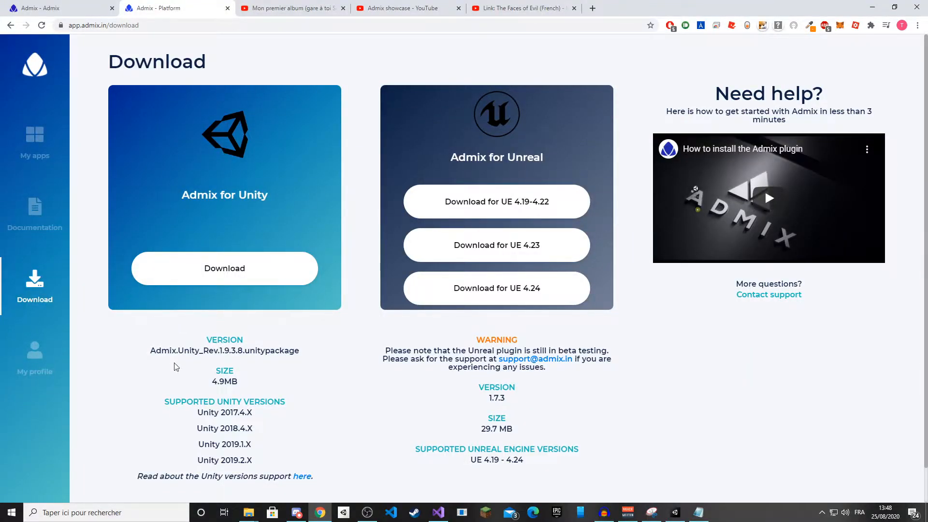
Download the Admix for Unity package and import it into the Unity project
click(241, 278)
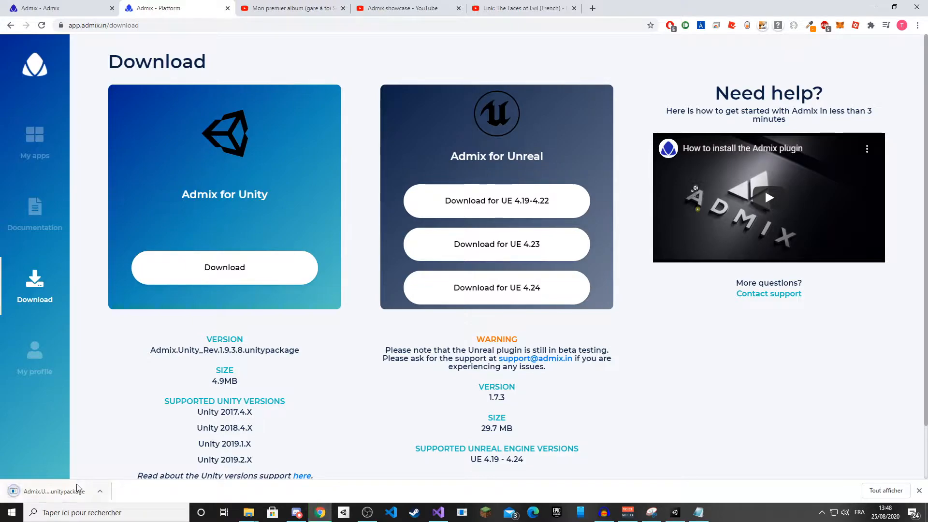
drag(46, 492, 423, 413)
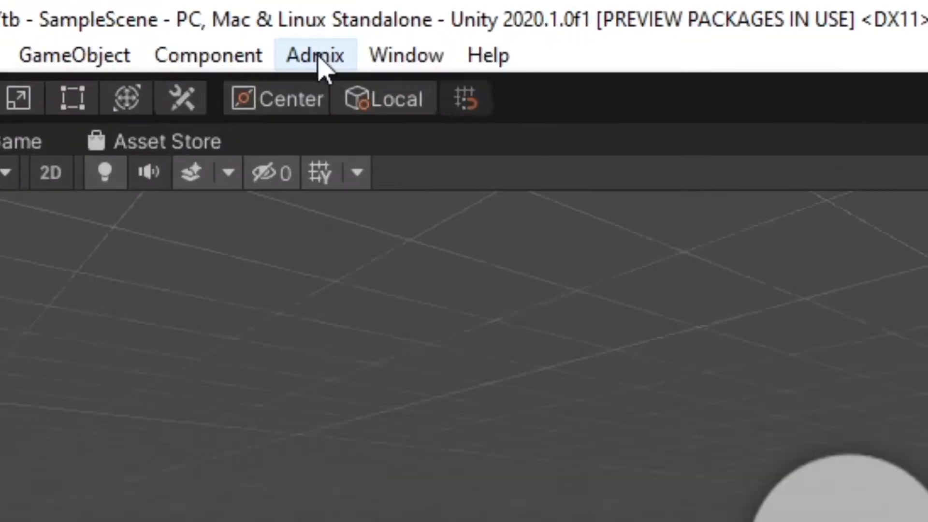
Open the Admix window in Unity and dock it beside the Inspector
click(143, 17)
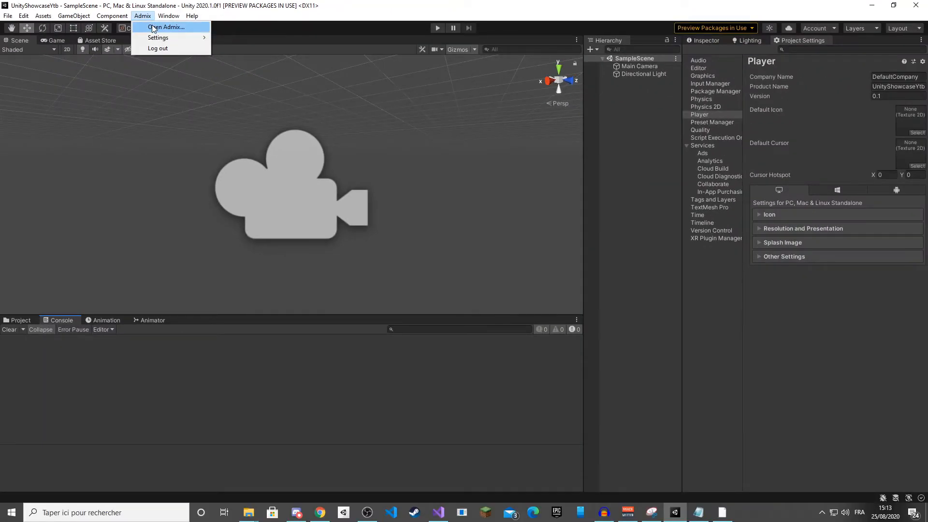
click(154, 27)
drag(7, 9, 745, 41)
click(794, 114)
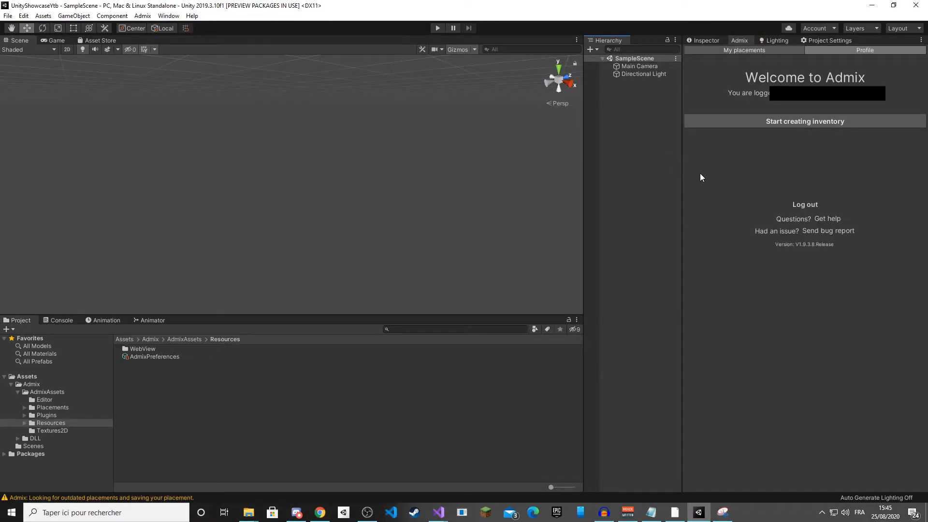
Start creating the ad inventory, browse the placement formats and add a 32:5 banner to the scene
click(715, 117)
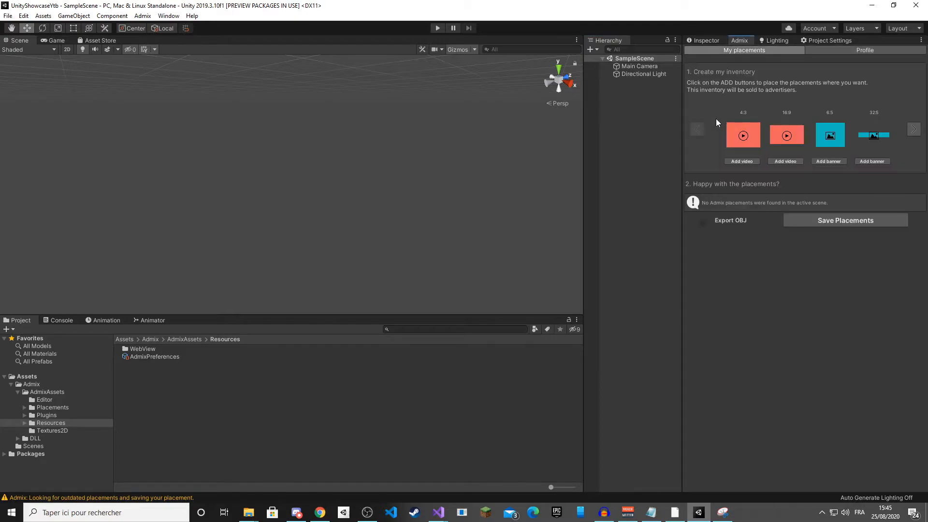
click(914, 131)
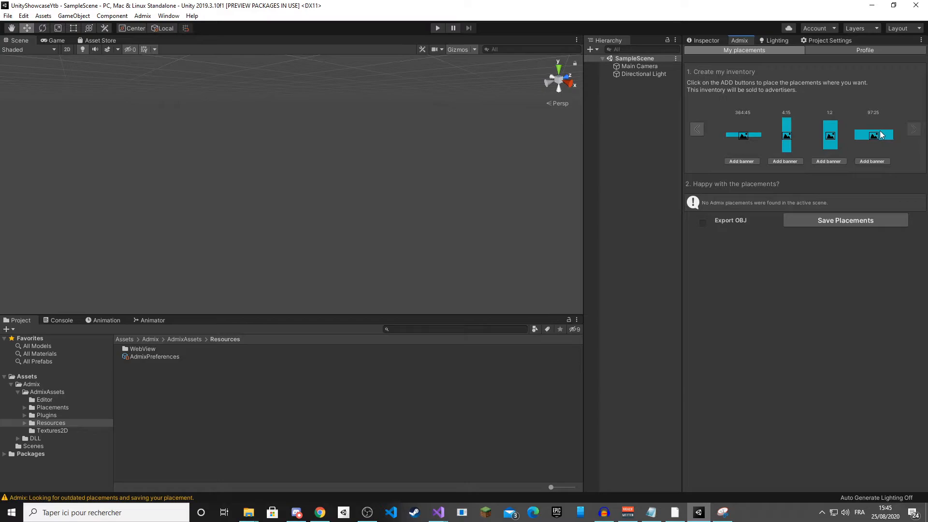
click(701, 127)
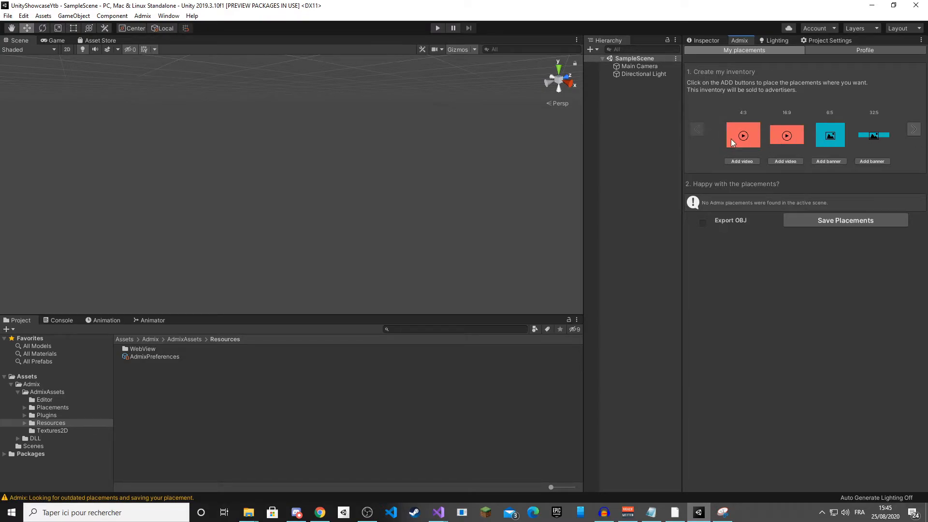
click(868, 161)
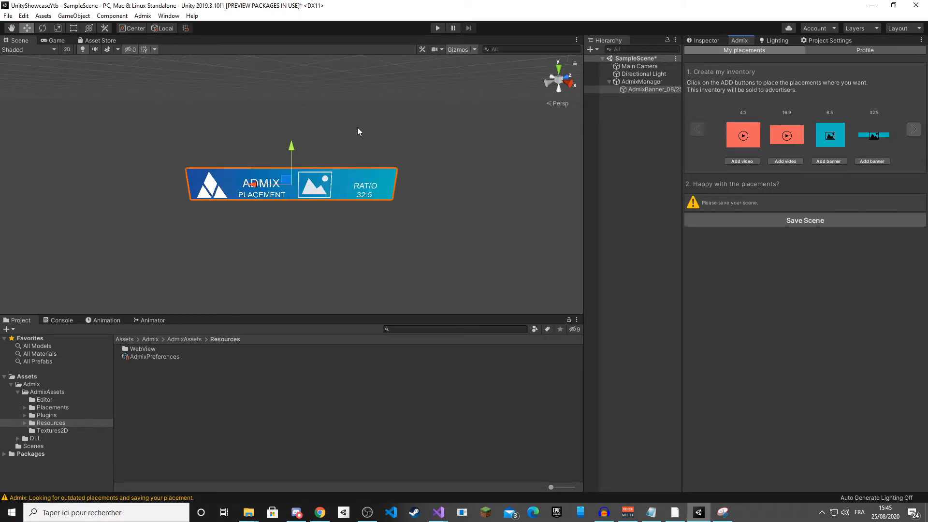
Curve the banner placement by setting its Triangles to 13 and Curvature X to -3.88
scroll(356, 128, up, 5)
scroll(356, 129, down, 8)
scroll(342, 141, up, 6)
scroll(340, 141, down, 8)
right_drag(281, 169, 358, 173)
middle_drag(242, 163, 376, 186)
right_drag(350, 185, 428, 194)
middle_drag(428, 194, 408, 175)
click(704, 42)
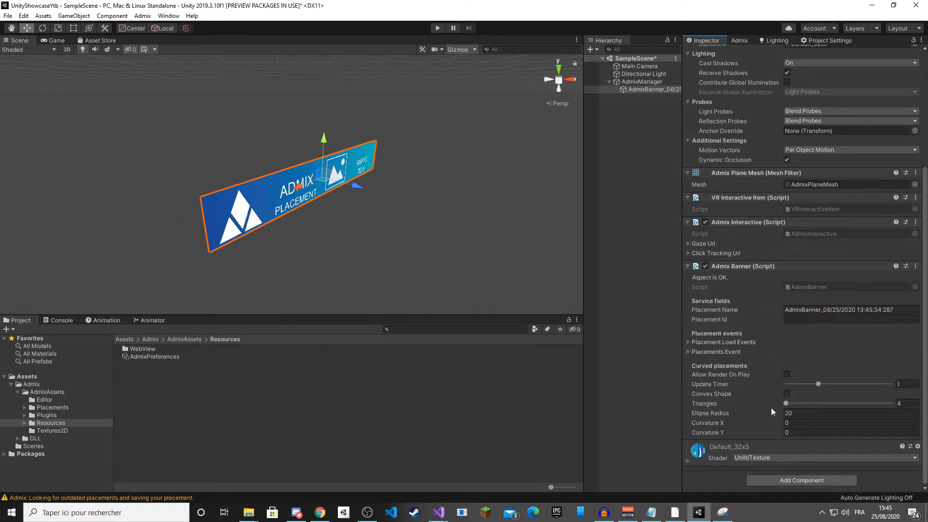
drag(776, 421, 756, 429)
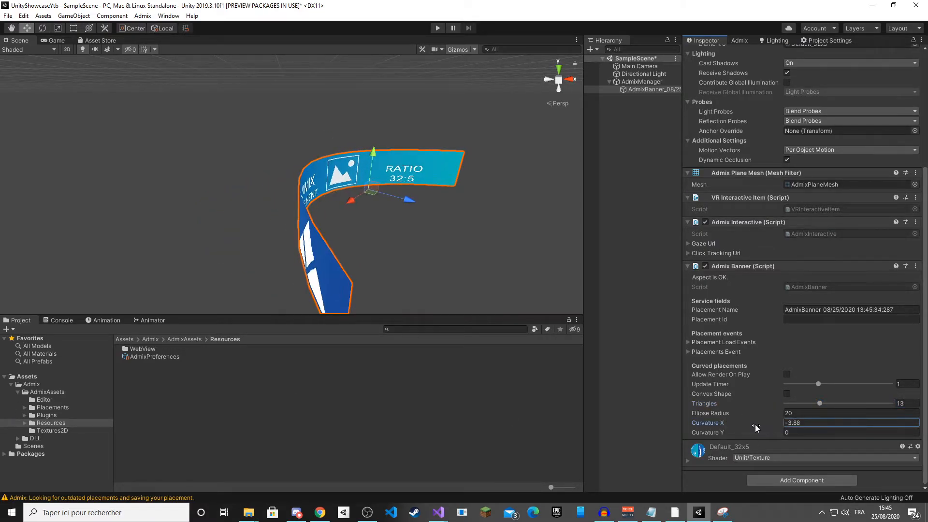
Examine the Admix Banner component's Placement Load Success and Placement Load Fail events and the curved banner's shape
scroll(790, 289, up, 6)
scroll(738, 323, down, 6)
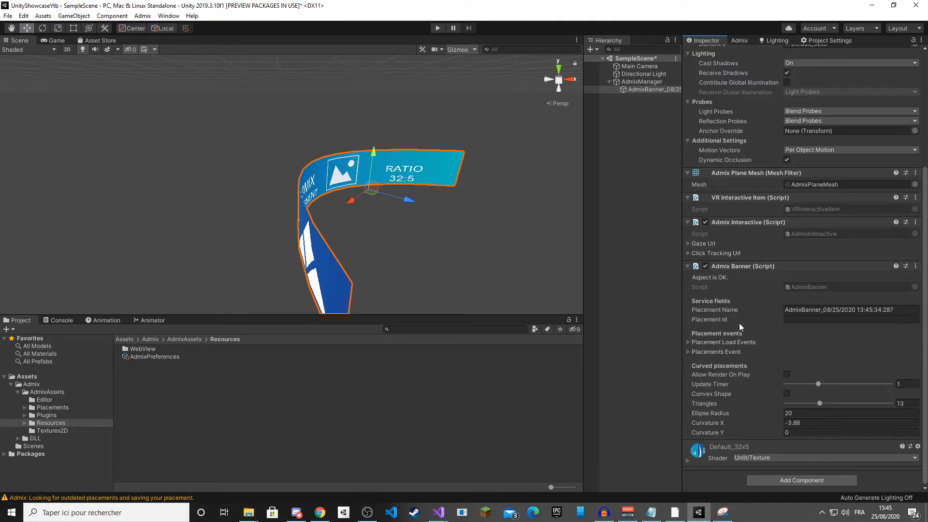
click(710, 341)
click(713, 333)
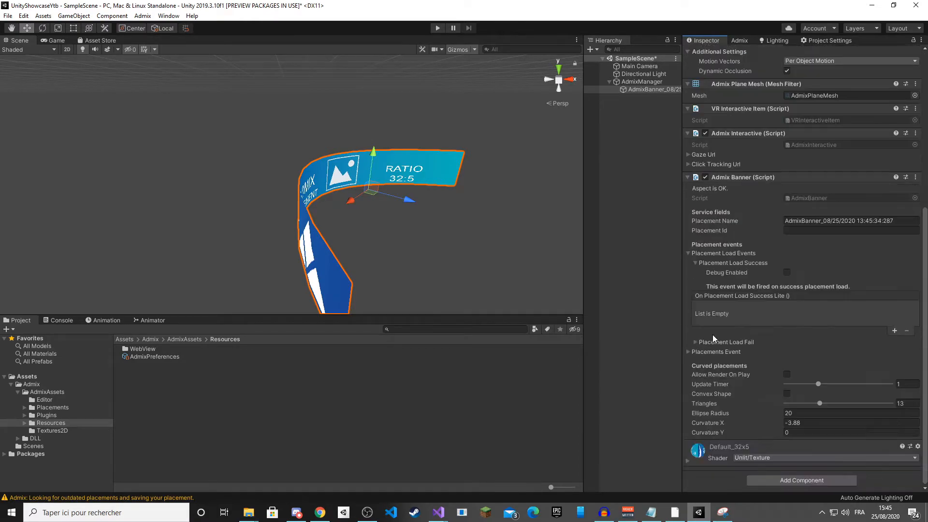
click(707, 264)
click(710, 342)
scroll(727, 347, down, 3)
scroll(402, 224, up, 4)
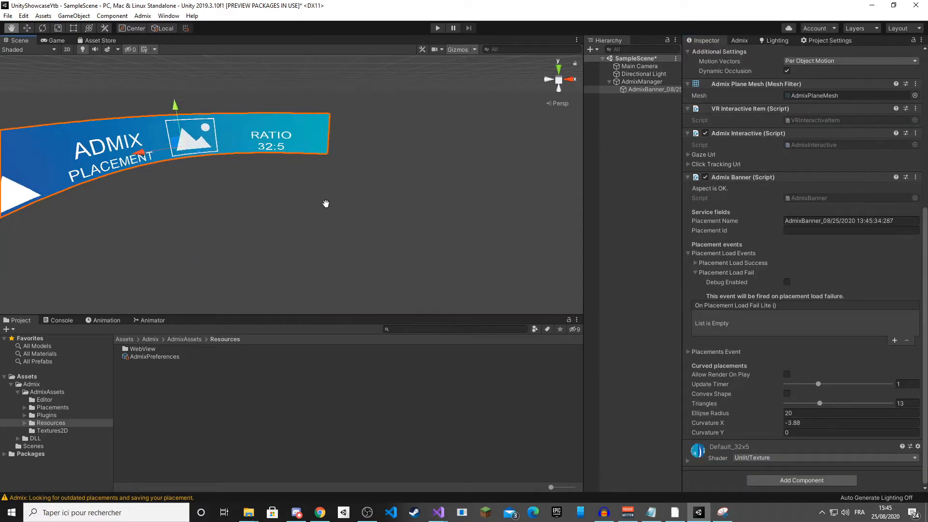
right_drag(402, 224, 367, 207)
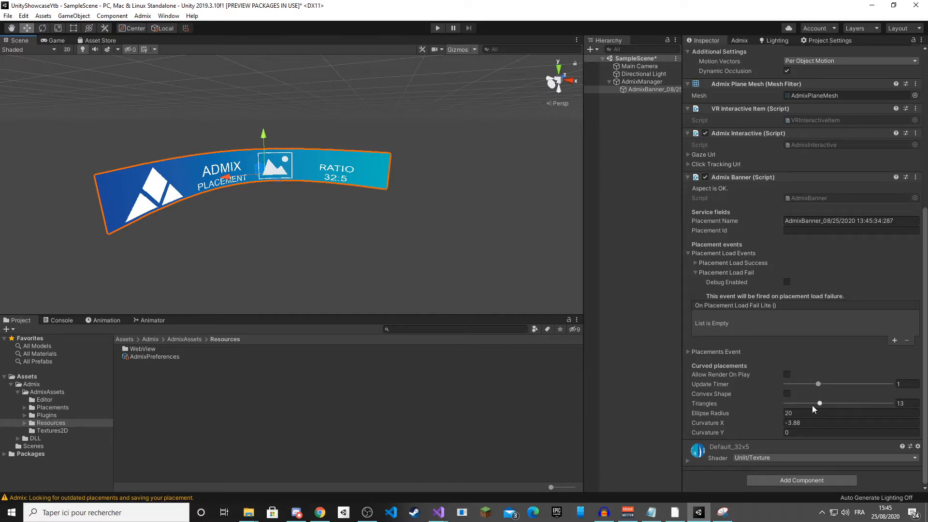
Save the scene's banner placement to Admix without exporting an OBJ
click(733, 41)
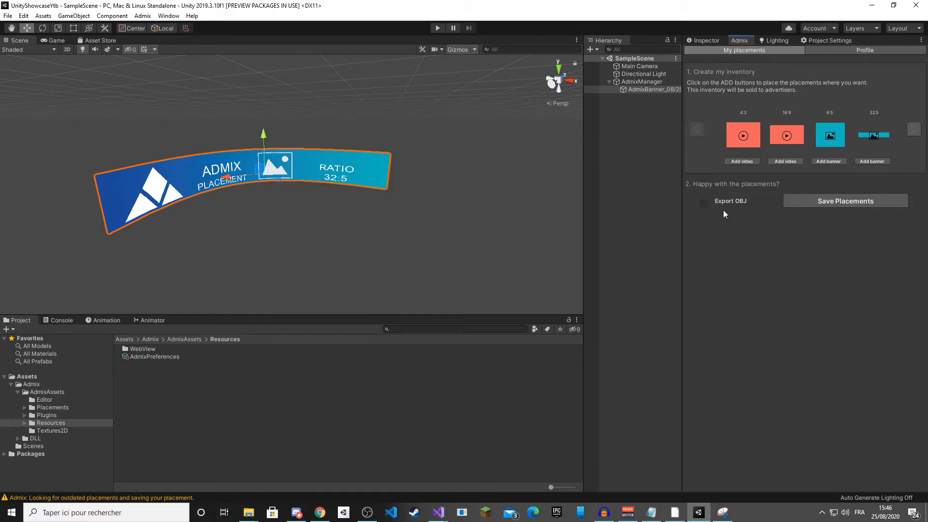
click(812, 201)
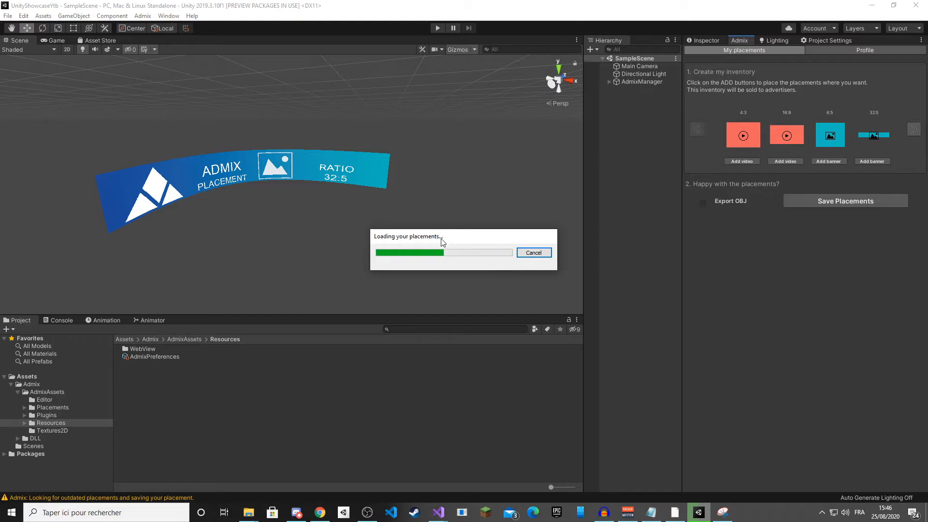
Switch to Chrome and open the placement editor of the UnityShowcase app on the Admix platform
click(320, 512)
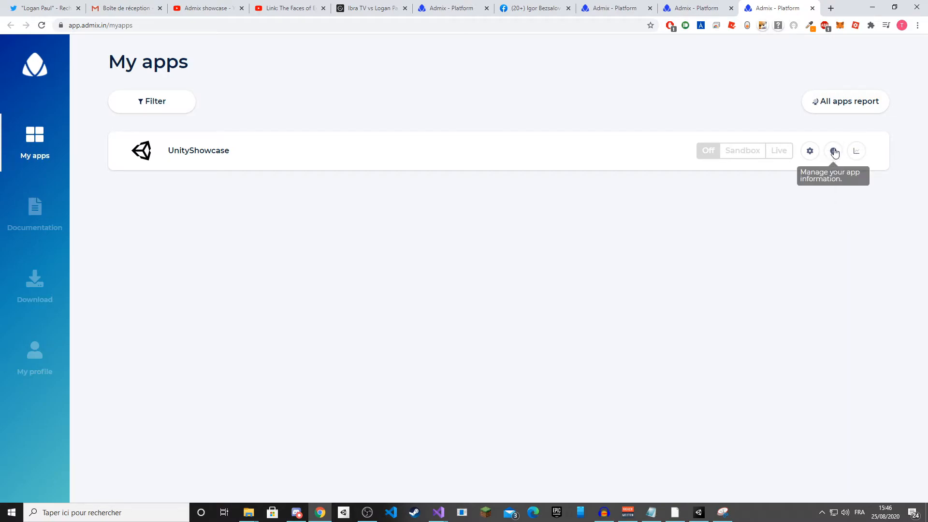
click(809, 153)
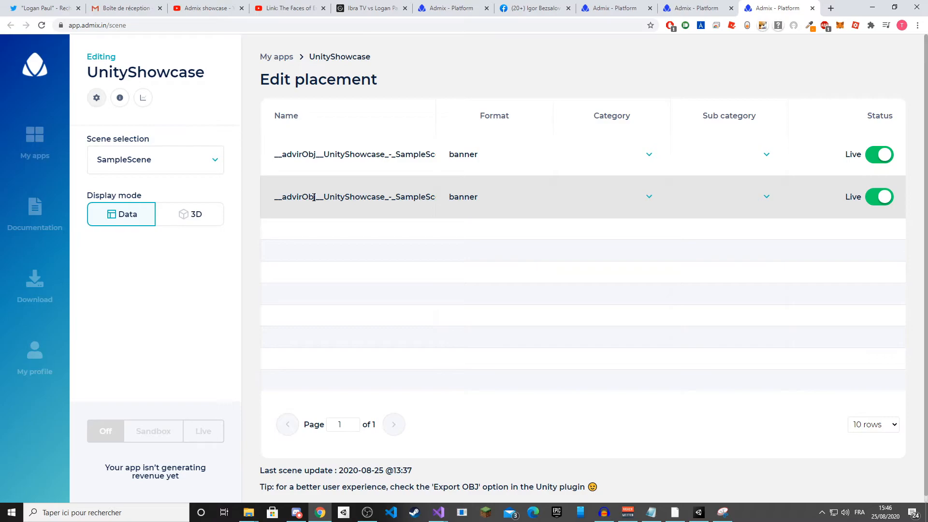
triple_click(315, 197)
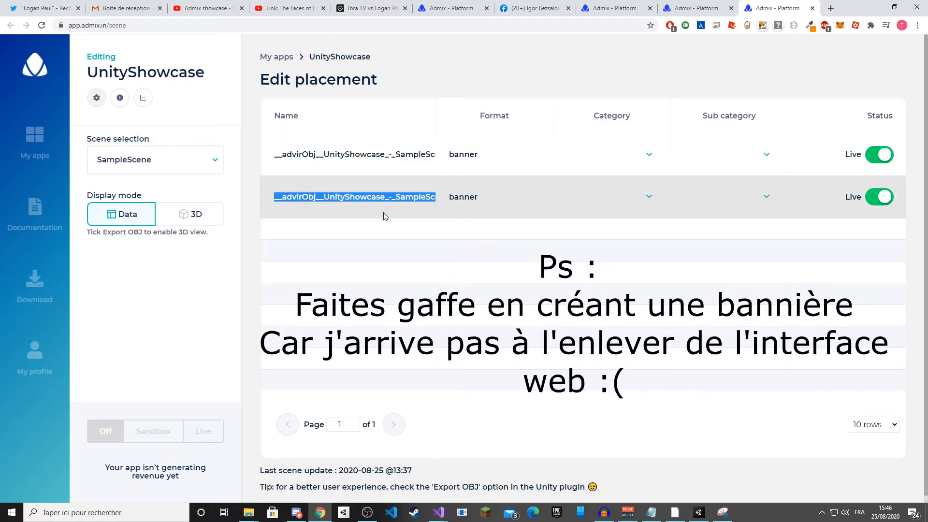
click(379, 158)
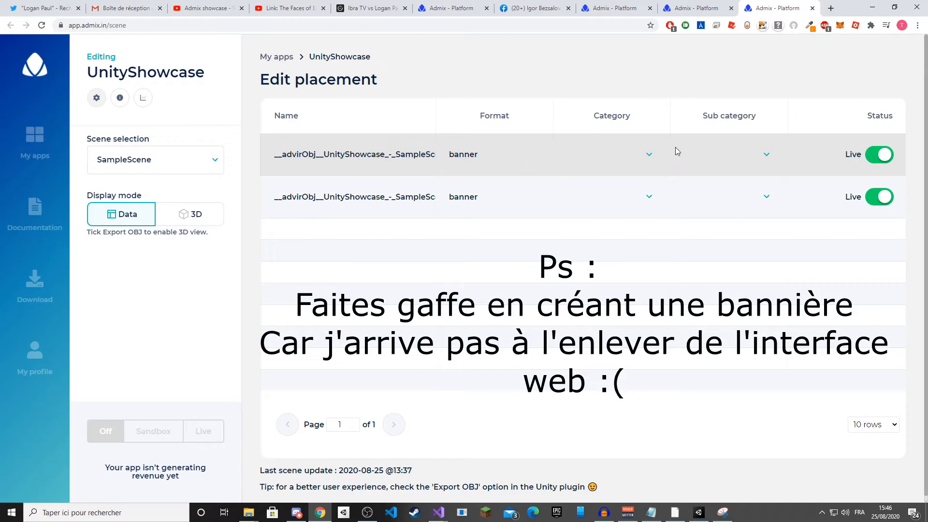
Assign the first banner placement the category Sports and the sub category Table Tennis
click(641, 155)
scroll(631, 144, down, 5)
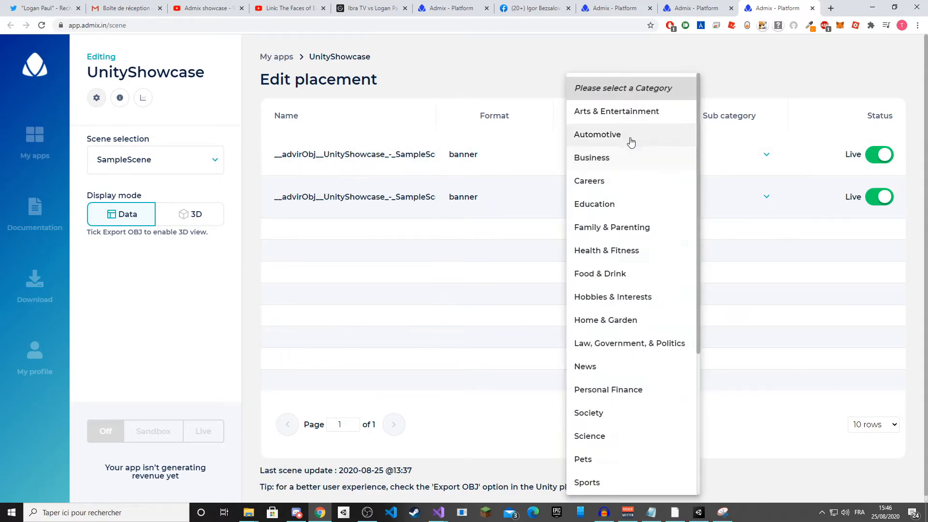
scroll(584, 247, up, 1)
scroll(587, 266, down, 1)
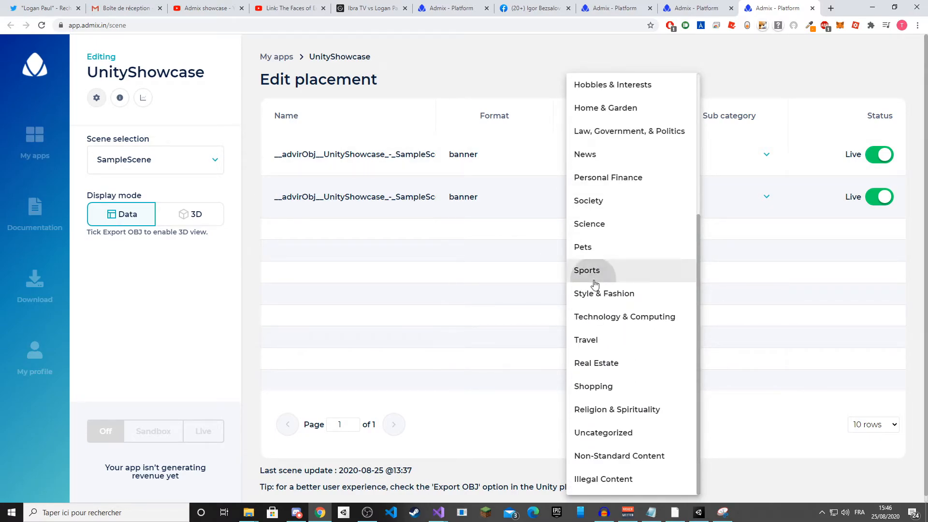
click(595, 284)
click(763, 155)
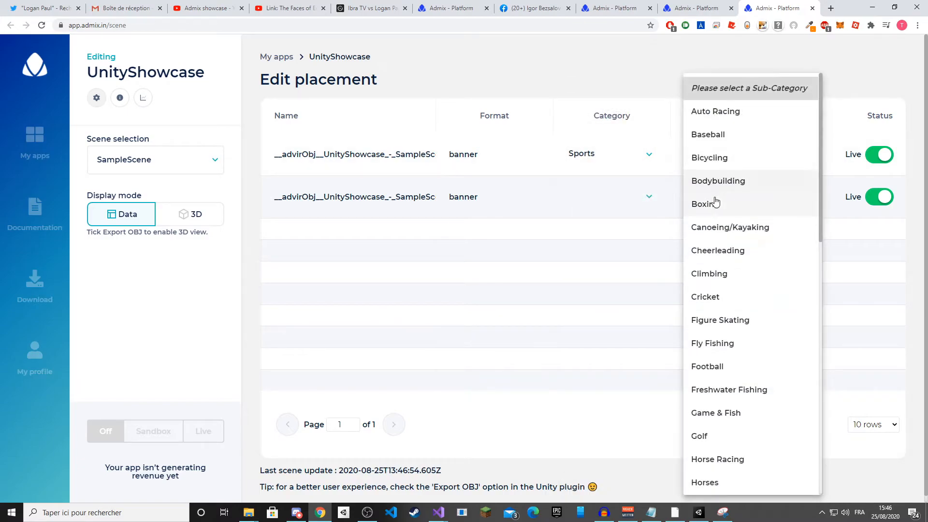
scroll(721, 367, down, 1)
scroll(720, 366, down, 12)
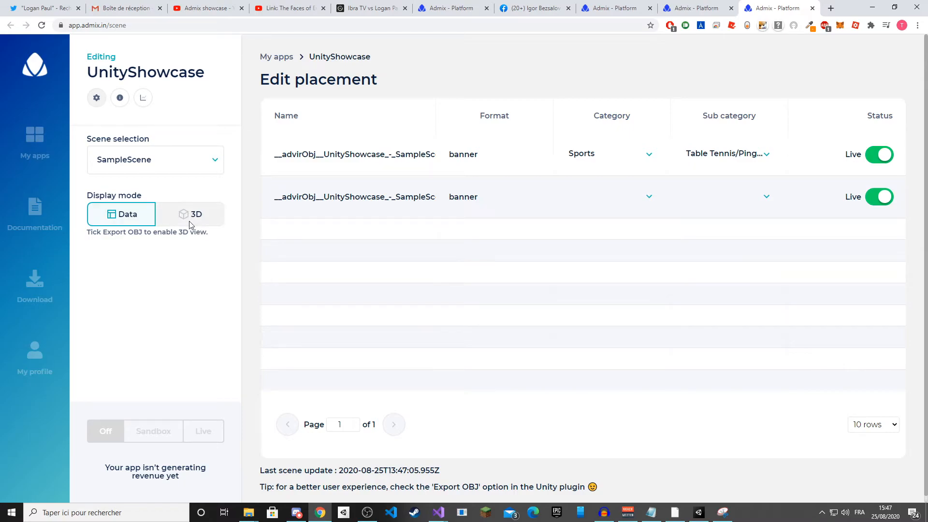
Return to the app list and switch the UnityShowcase app to Sandbox mode
click(33, 145)
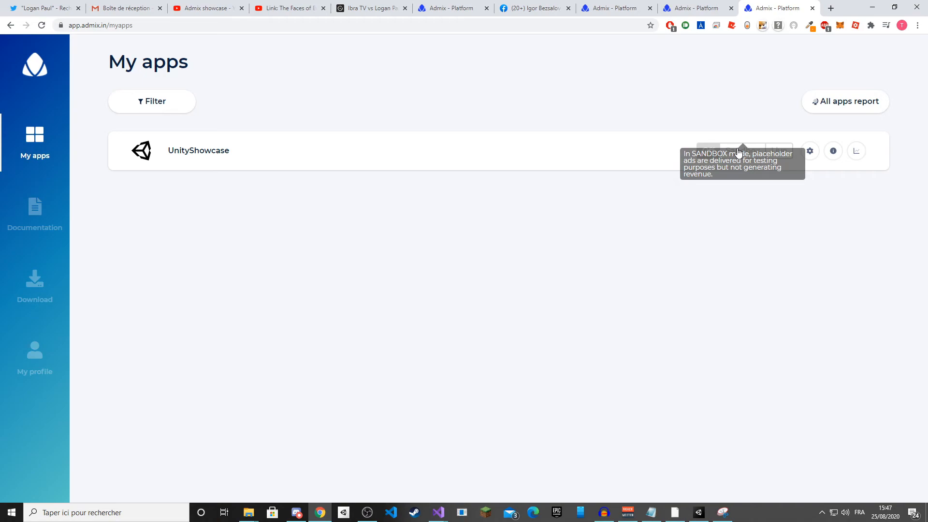
click(739, 153)
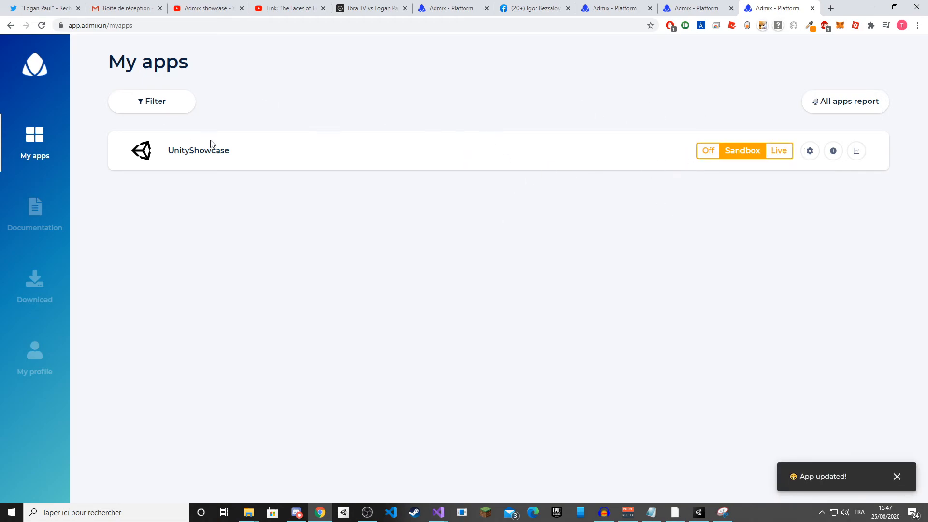
Switch back to Unity, play the scene and examine the ad on the curved banner up close in the Scene view
click(699, 513)
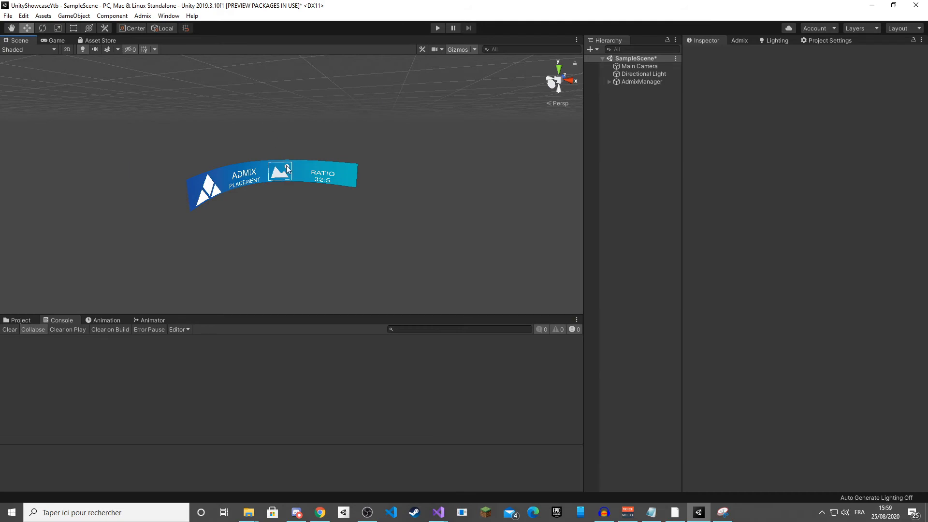
click(438, 28)
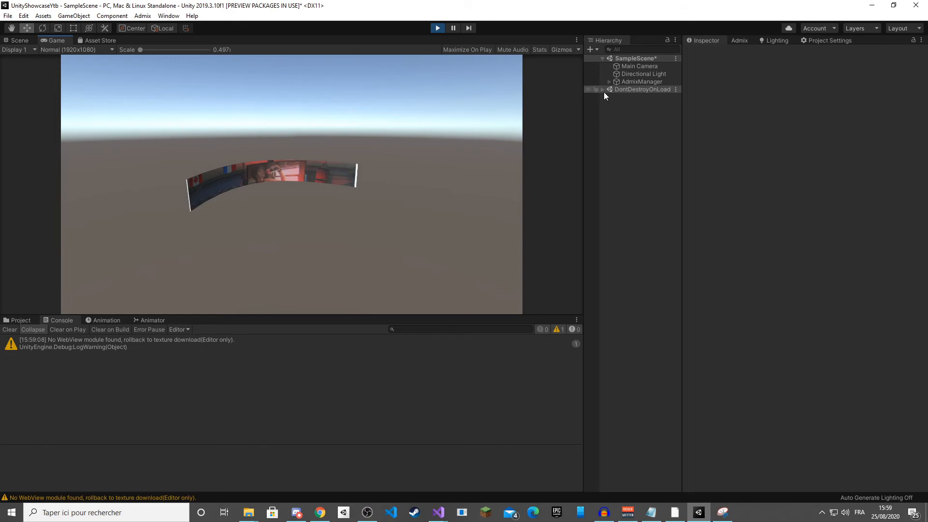
click(612, 82)
click(20, 49)
click(18, 40)
click(19, 41)
scroll(218, 197, up, 6)
middle_drag(220, 201, 222, 170)
scroll(218, 157, up, 3)
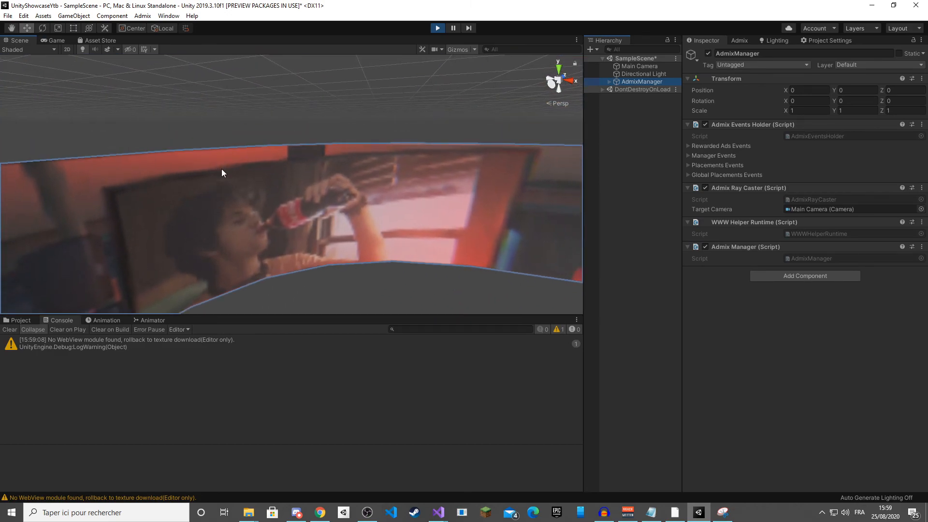